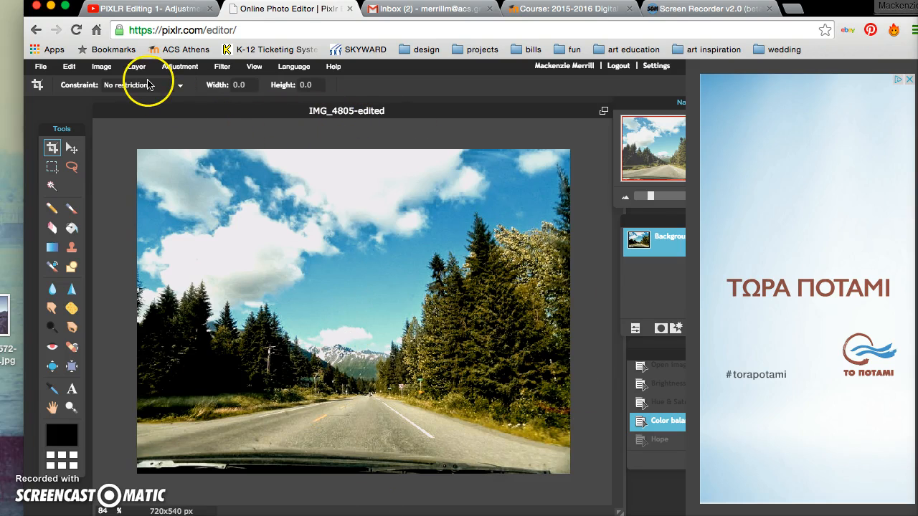
Step: Set up the save as a JPEG at quality 80 named 6_SomethingGreen
{"action": "left_click", "coordinate": [42, 71]}
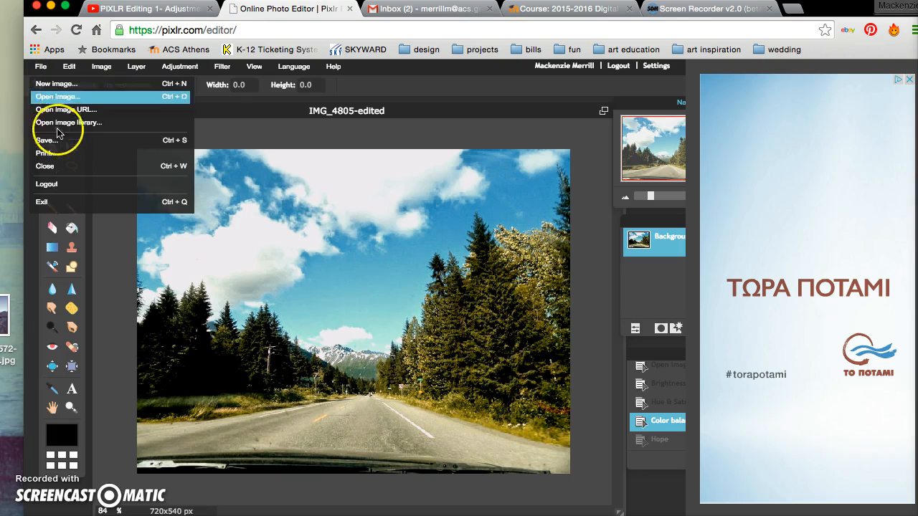
{"action": "left_click", "coordinate": [56, 141]}
{"action": "left_click_drag", "start_coordinate": [306, 177], "coordinate": [324, 161]}
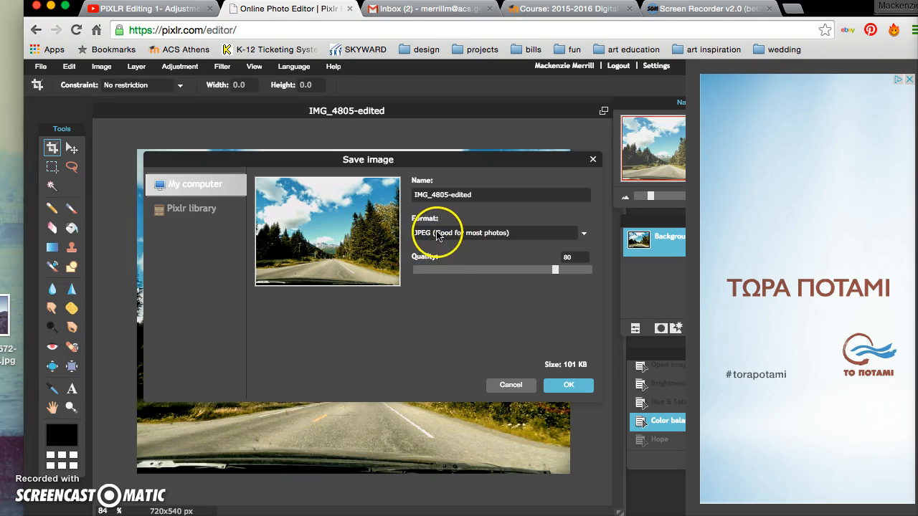
{"action": "left_click", "coordinate": [511, 234]}
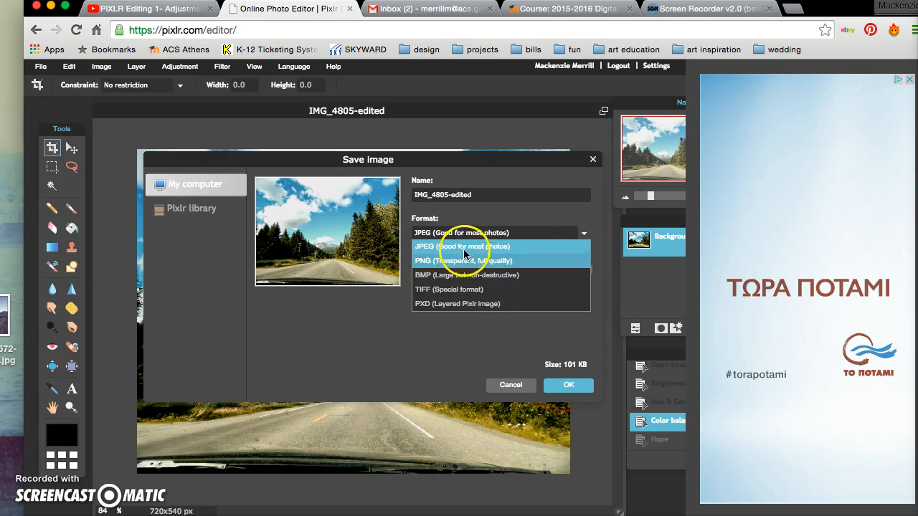
{"action": "left_click", "coordinate": [492, 251]}
{"action": "left_click", "coordinate": [490, 197]}
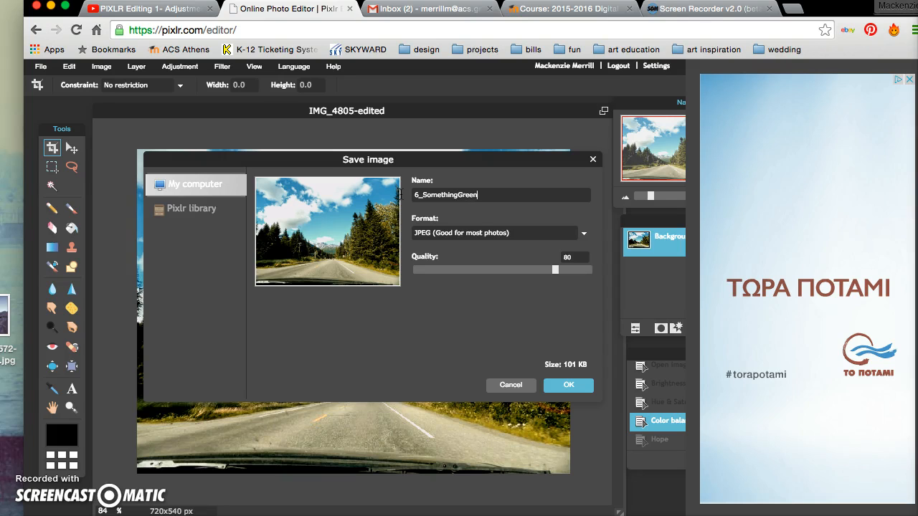
{"action": "left_click", "coordinate": [475, 195]}
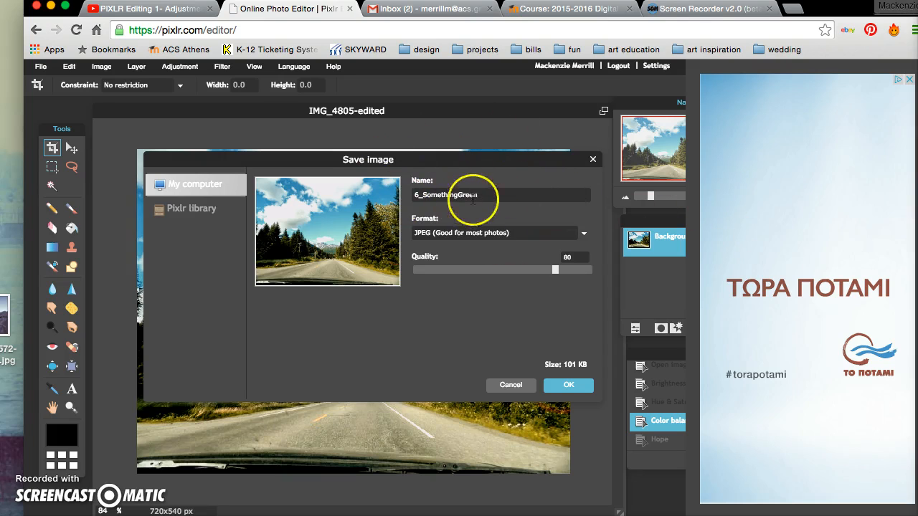
Step: Save 6_SomethingGreen into the Merrill_ScavengerHunt folder on the Desktop
{"action": "left_click", "coordinate": [570, 386]}
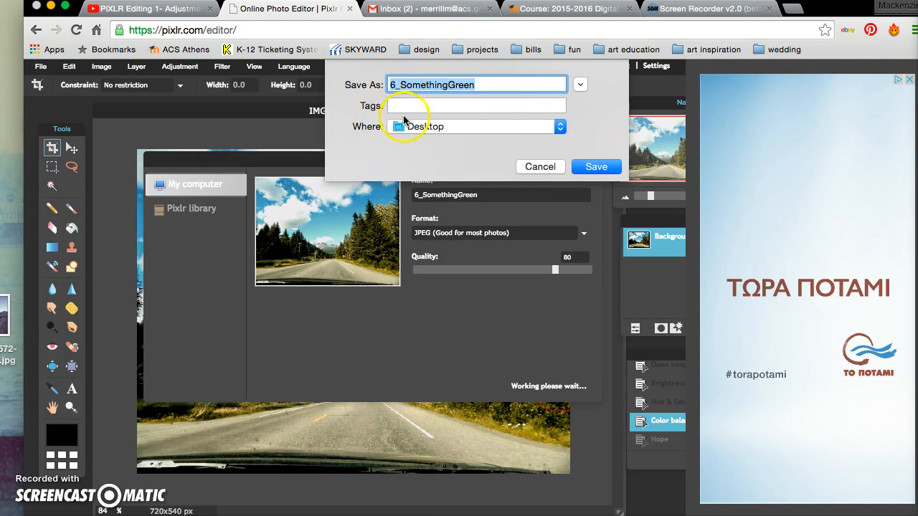
{"action": "left_click", "coordinate": [527, 127]}
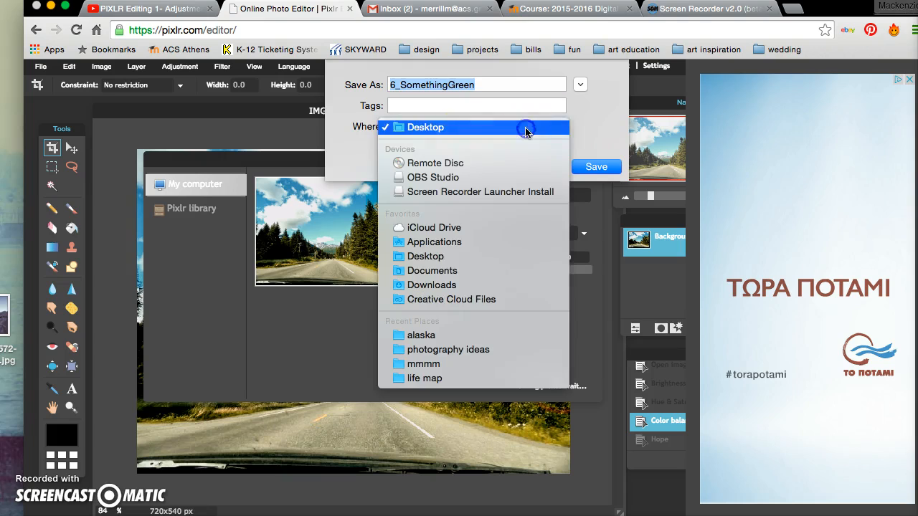
{"action": "left_click", "coordinate": [596, 132]}
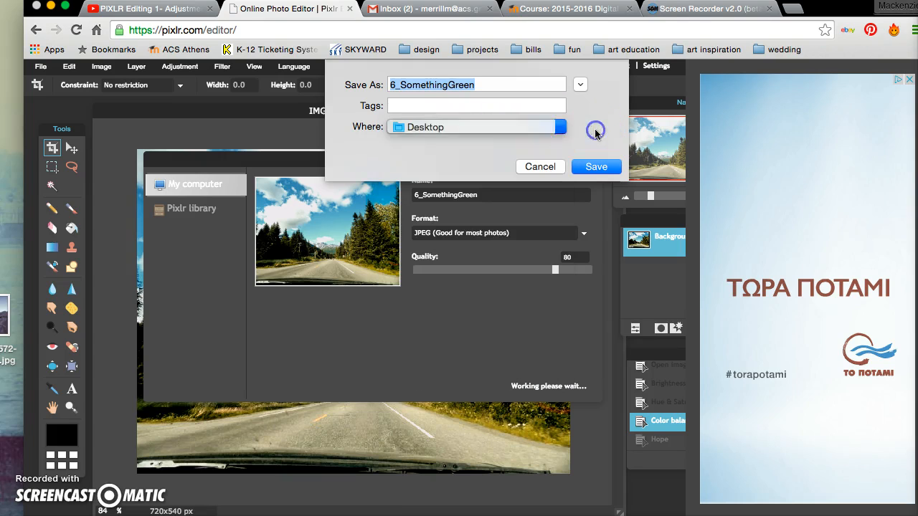
{"action": "left_click", "coordinate": [582, 87]}
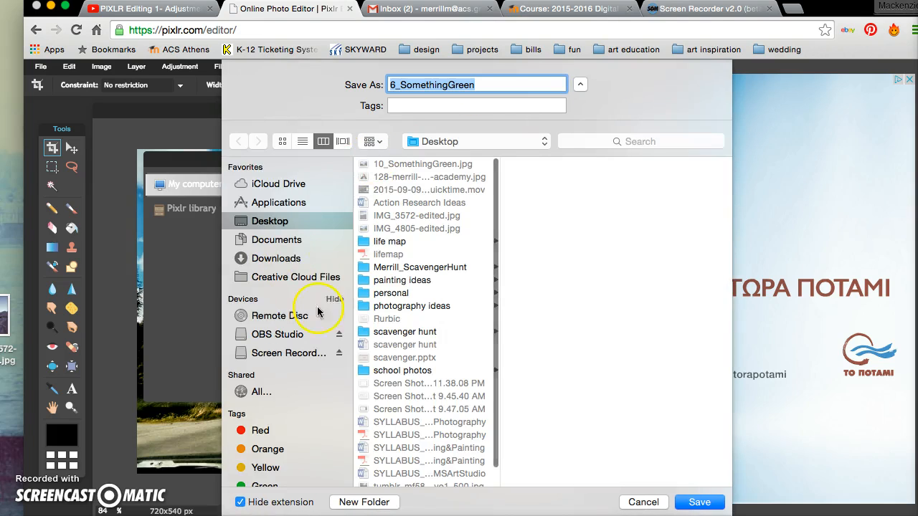
{"action": "left_click", "coordinate": [403, 269]}
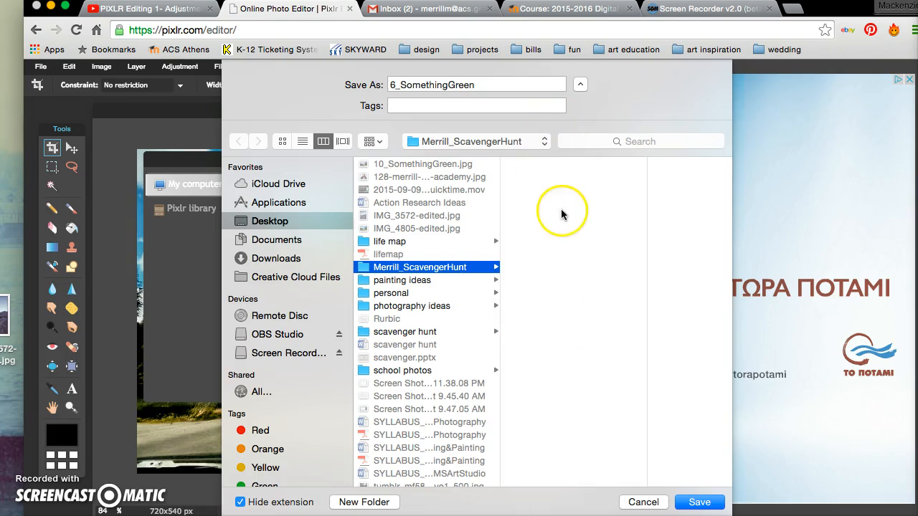
{"action": "left_click", "coordinate": [698, 502]}
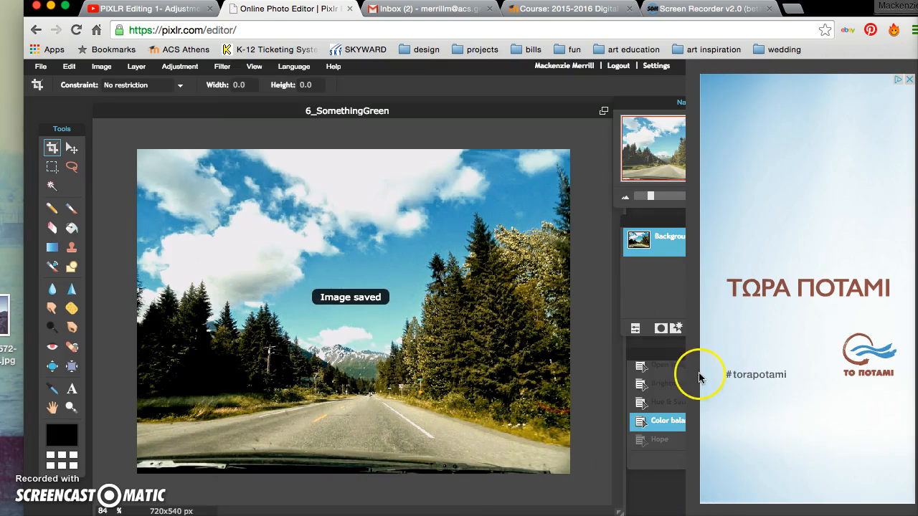
{"action": "double_click", "coordinate": [917, 245]}
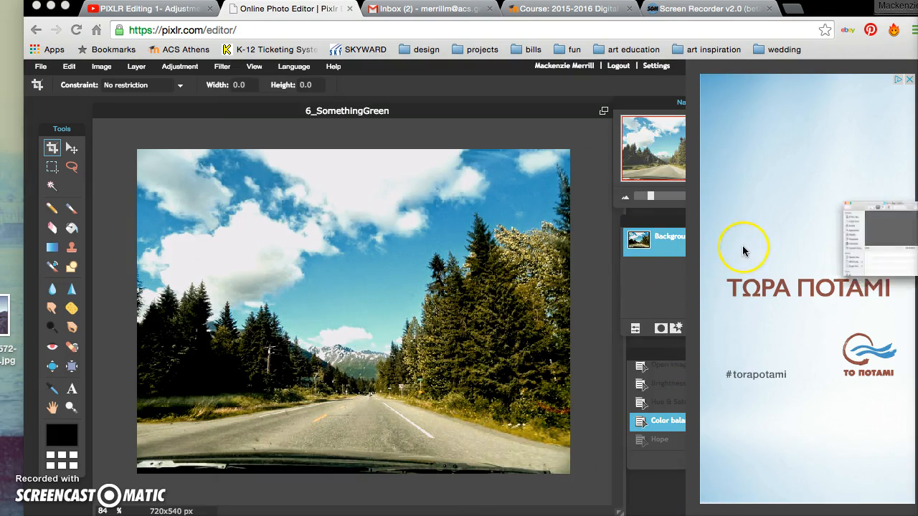
{"action": "left_click", "coordinate": [406, 259]}
{"action": "left_click", "coordinate": [420, 288]}
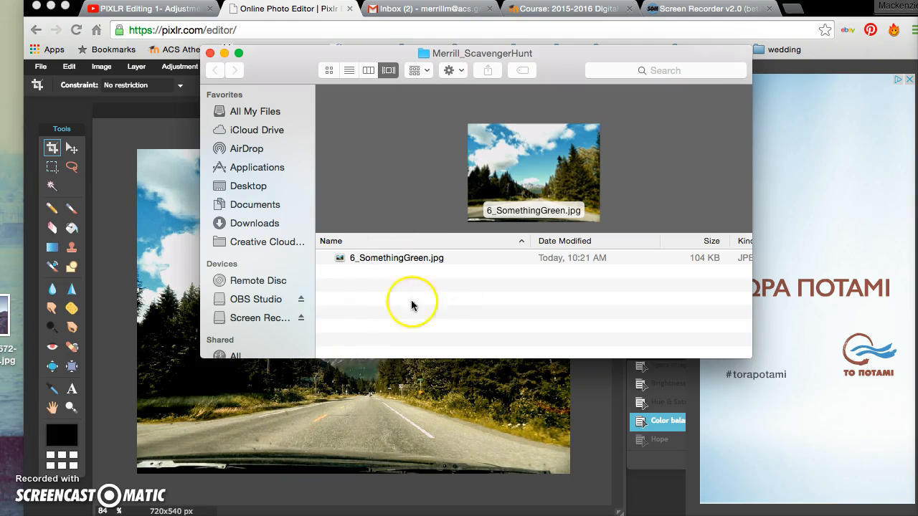
{"action": "left_click", "coordinate": [388, 256]}
{"action": "left_click_drag", "start_coordinate": [452, 53], "coordinate": [420, 105]}
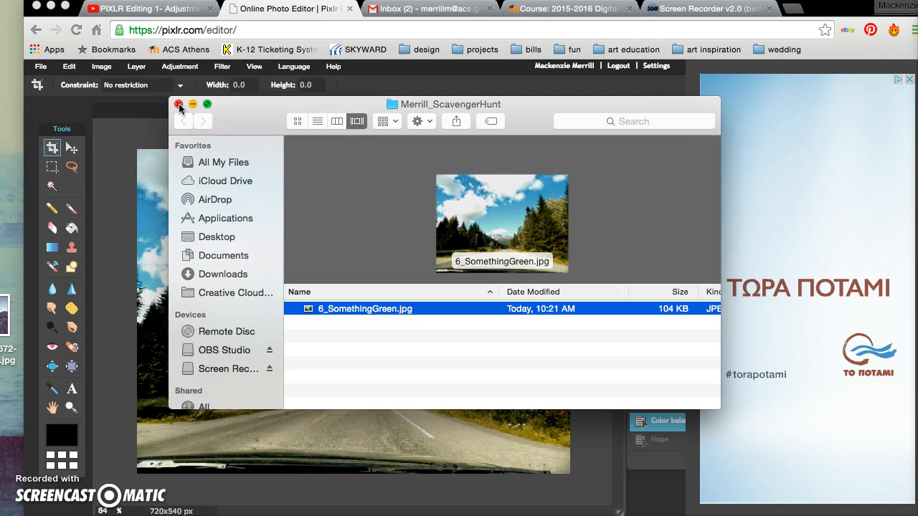
{"action": "left_click", "coordinate": [180, 105]}
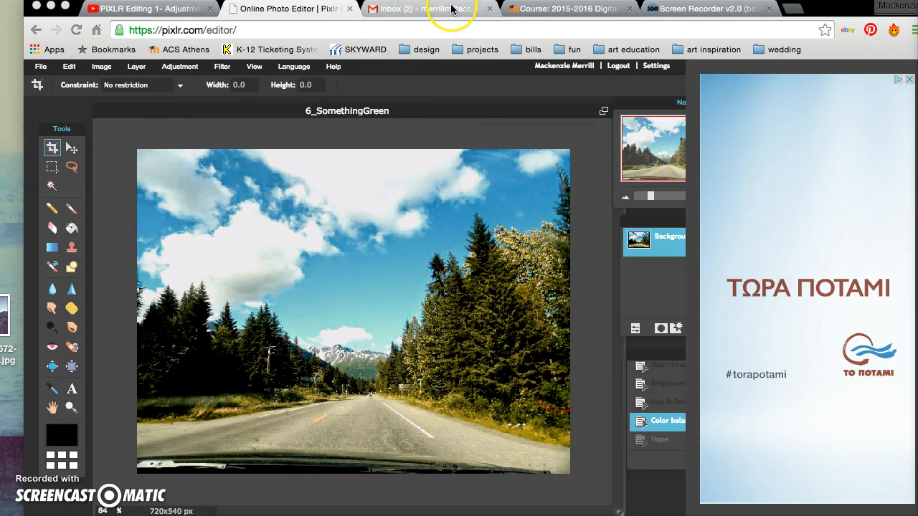
Step: From the Gmail inbox, launch Google Drive through the Google apps grid
{"action": "left_click", "coordinate": [451, 9]}
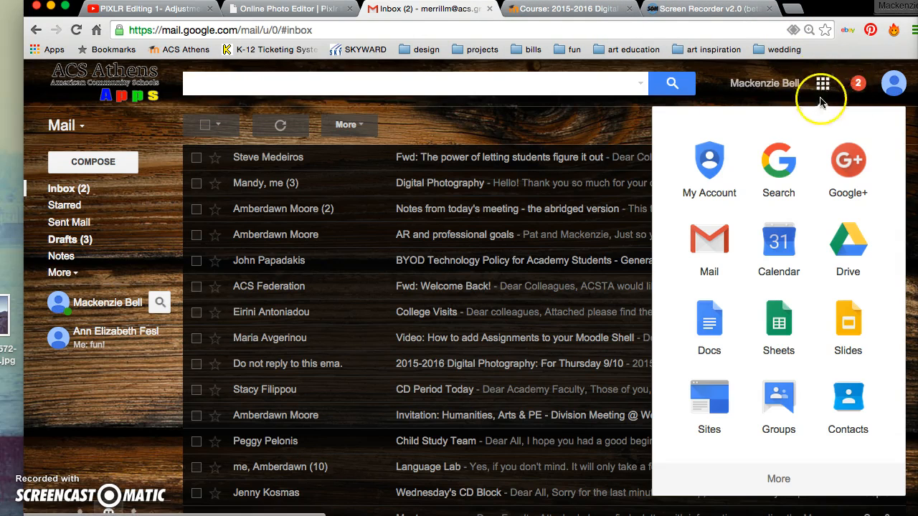
{"action": "left_click", "coordinate": [825, 83]}
{"action": "left_click", "coordinate": [822, 84]}
{"action": "scroll", "coordinate": [763, 380], "scroll_direction": "down", "scroll_amount": 2}
{"action": "scroll", "coordinate": [763, 384], "scroll_direction": "up", "scroll_amount": 2}
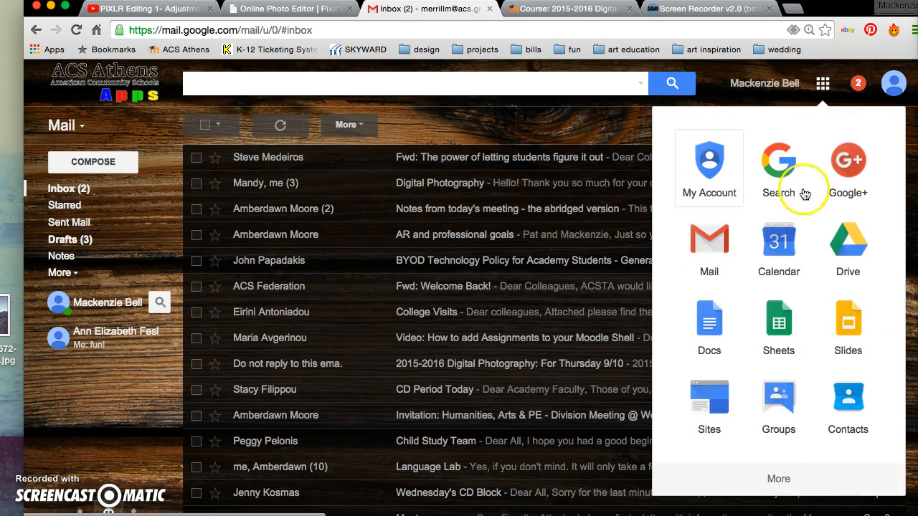
{"action": "left_click", "coordinate": [859, 259]}
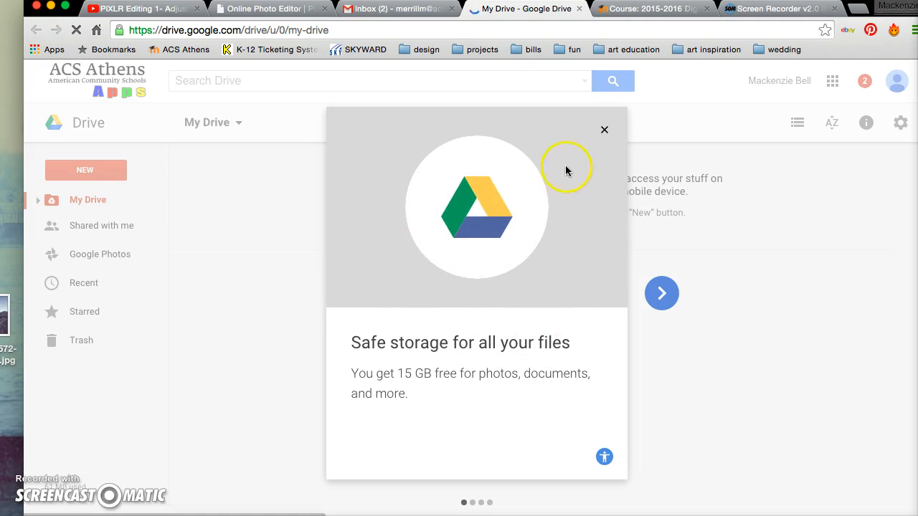
Step: Dismiss the Drive welcome card and return to the empty My Drive page
{"action": "left_click", "coordinate": [603, 132]}
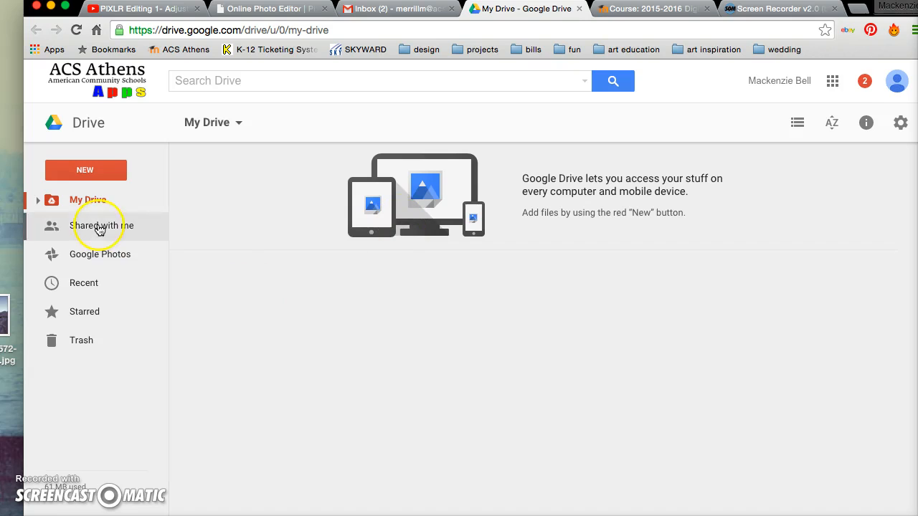
{"action": "left_click", "coordinate": [119, 267]}
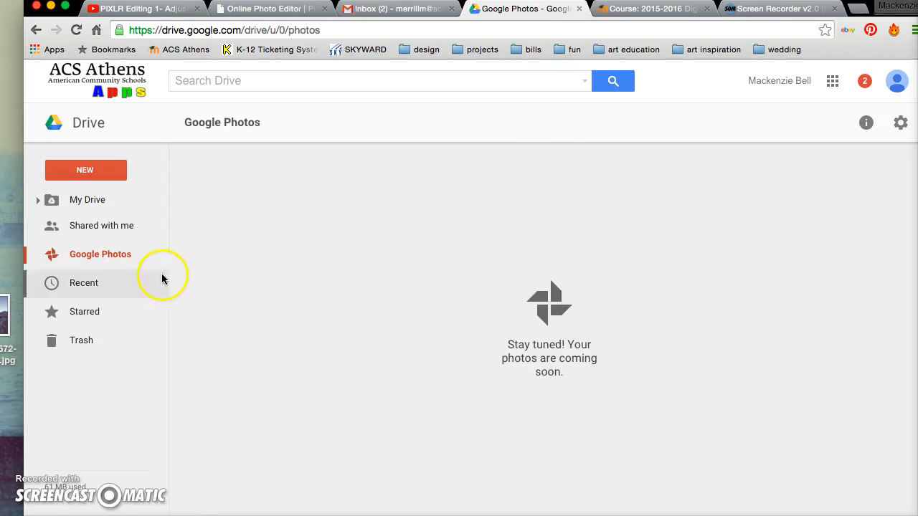
{"action": "left_click", "coordinate": [90, 201]}
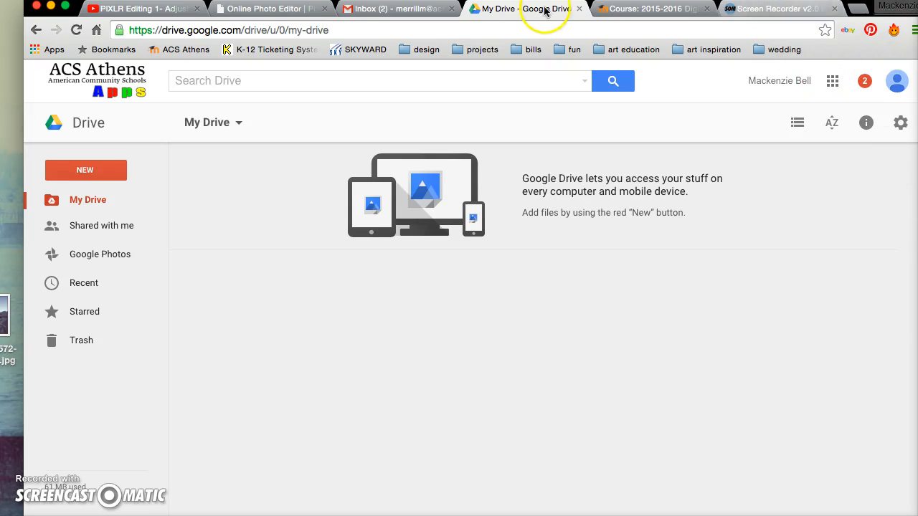
Step: Drag the Merrill_ScavengerHunt folder from the desktop onto My Drive to upload it
{"action": "left_click_drag", "start_coordinate": [868, 2], "coordinate": [767, 6]}
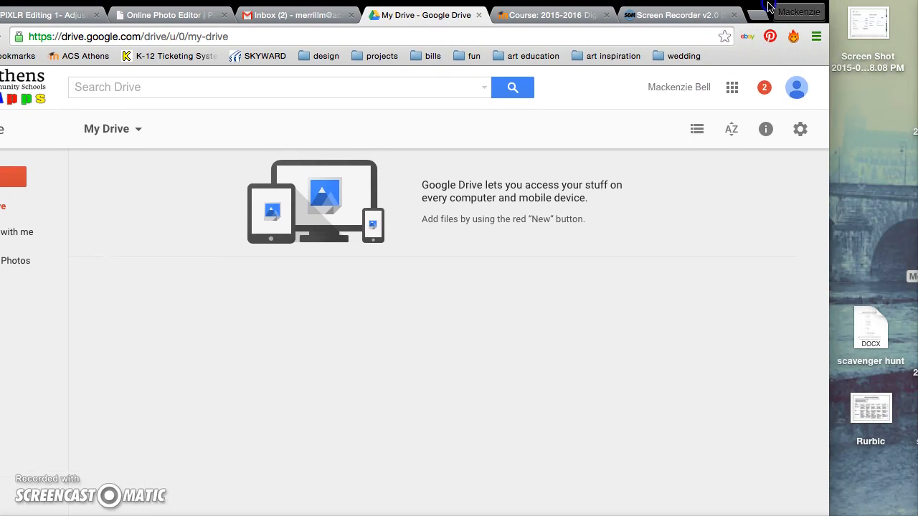
{"action": "left_click_drag", "start_coordinate": [917, 247], "coordinate": [882, 224]}
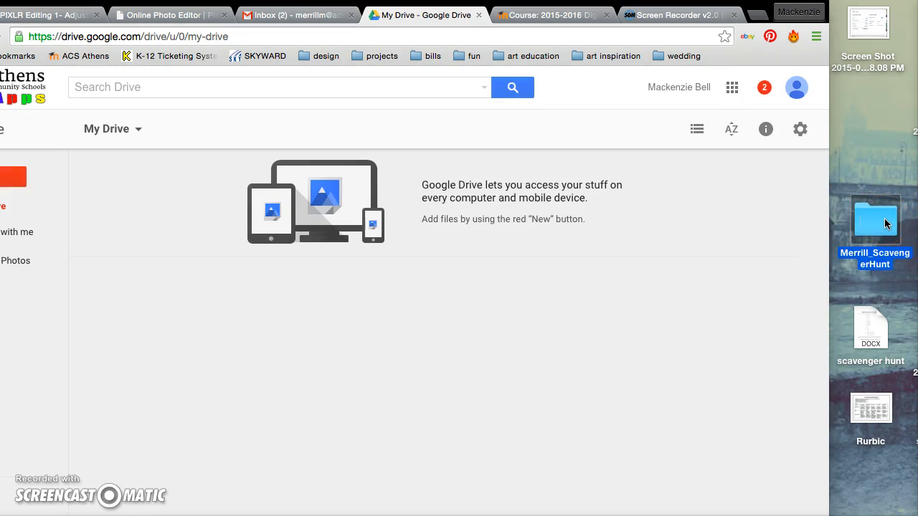
{"action": "left_click_drag", "start_coordinate": [872, 220], "coordinate": [450, 303]}
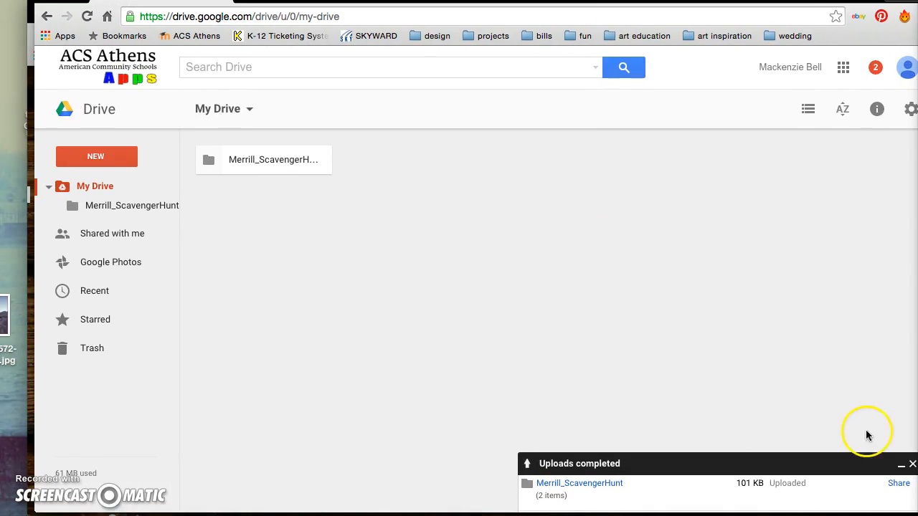
Step: Share the uploaded folder by adding the recipient's e-mail address
{"action": "left_click", "coordinate": [900, 485]}
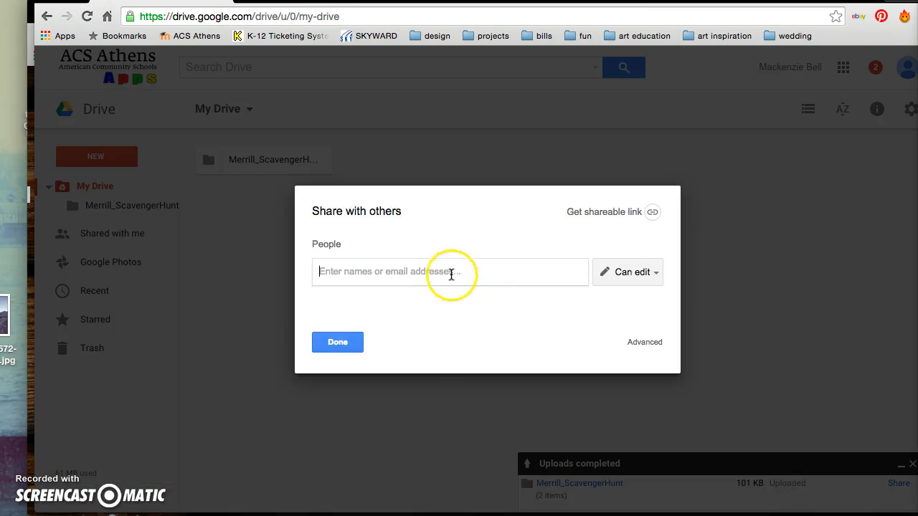
{"action": "left_click", "coordinate": [421, 271]}
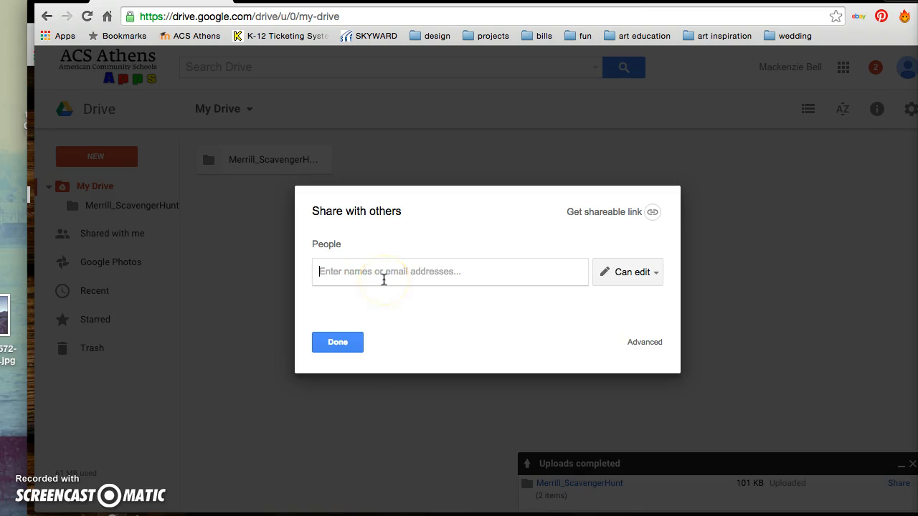
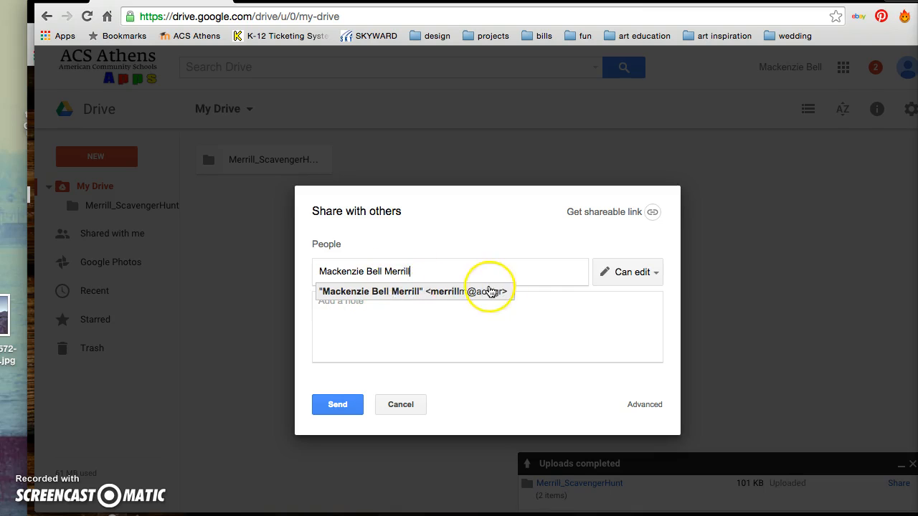
{"action": "left_click_drag", "start_coordinate": [445, 271], "coordinate": [307, 270]}
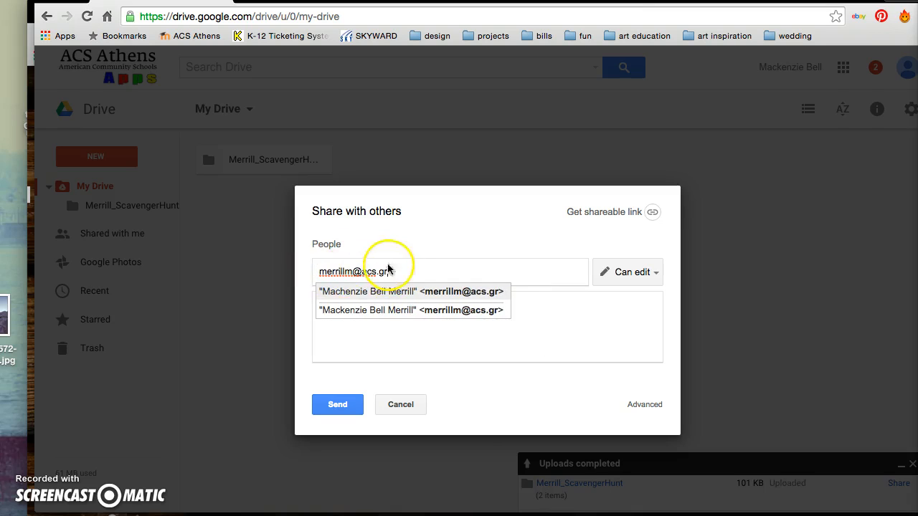
{"action": "left_click", "coordinate": [435, 297]}
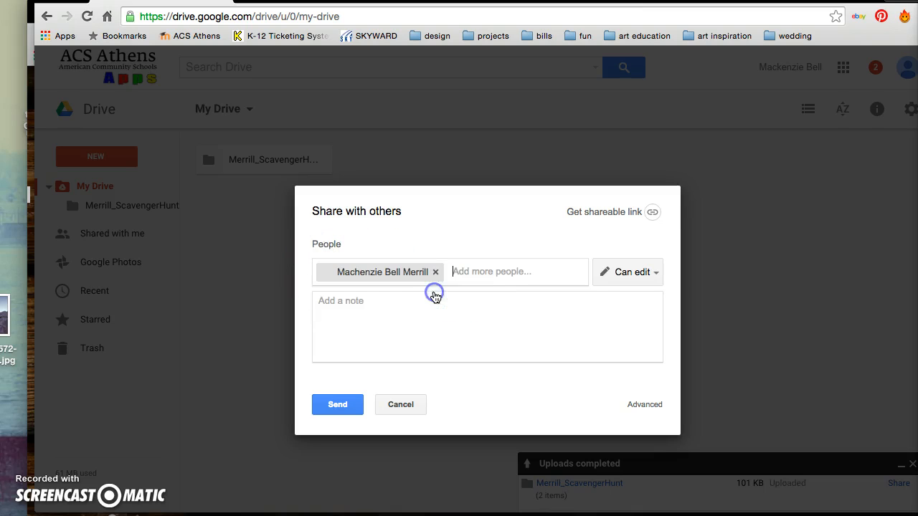
Step: Keep Can edit access, add the note 'Scavenger Hunt Editing Project', and send the invite
{"action": "left_click", "coordinate": [641, 275]}
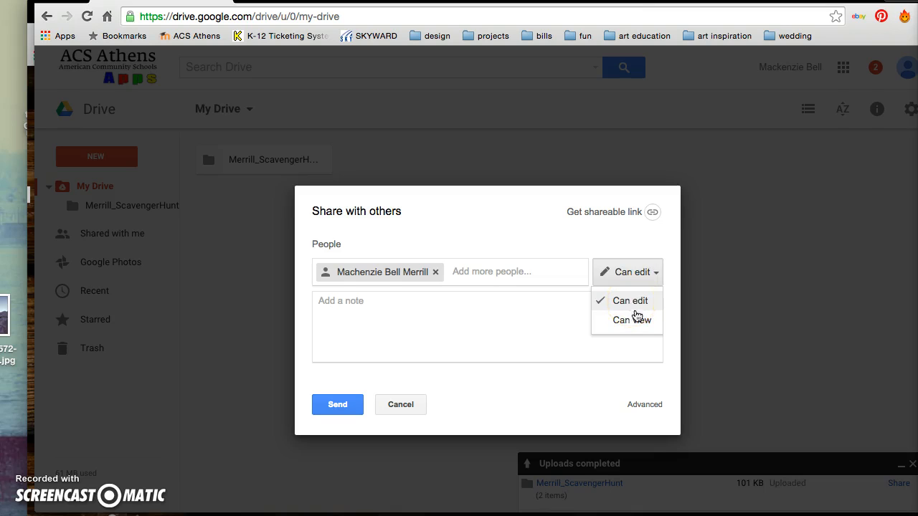
{"action": "left_click", "coordinate": [618, 246]}
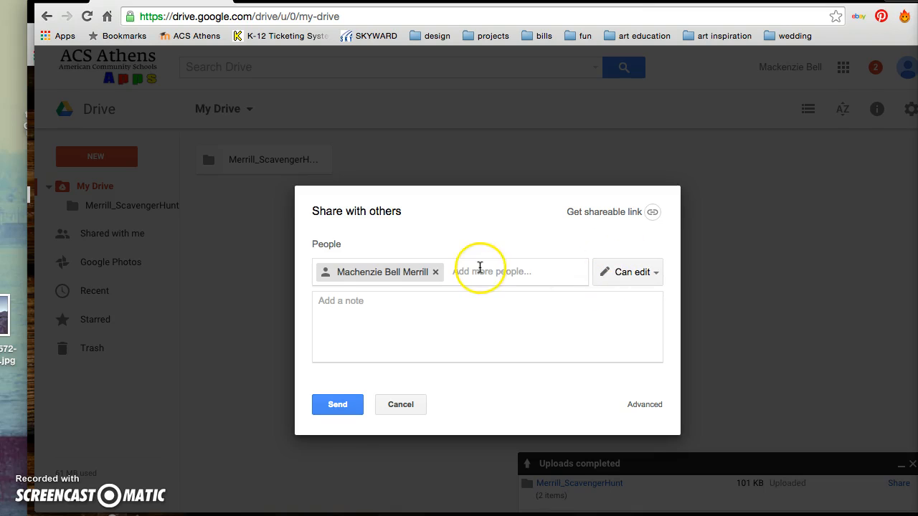
{"action": "left_click", "coordinate": [368, 317]}
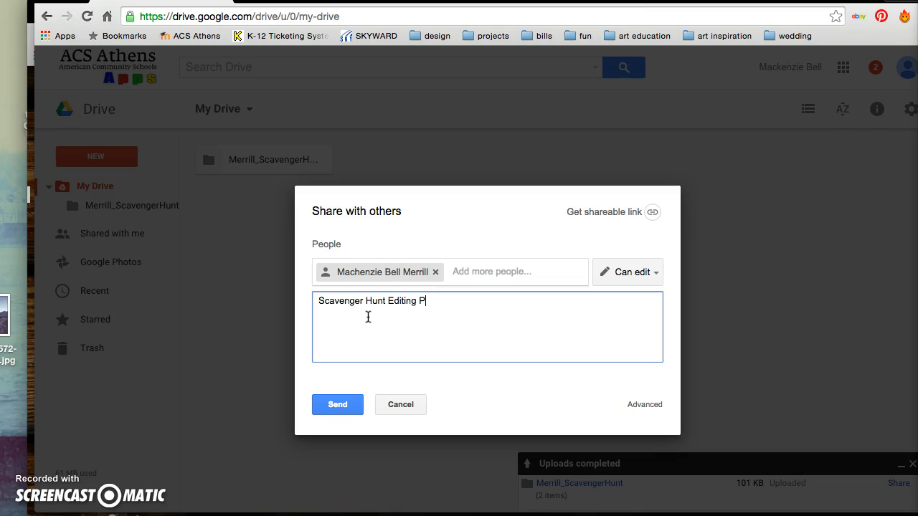
{"action": "left_click", "coordinate": [345, 405]}
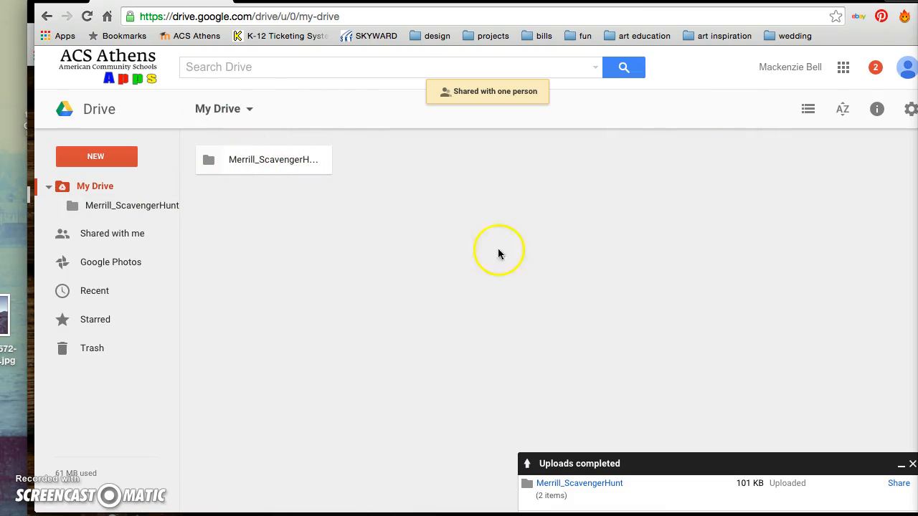
Step: Open the Merrill_ScavengerHunt folder to show 6_SomethingGreen.jpg and reposition the browser window
{"action": "left_click", "coordinate": [565, 485]}
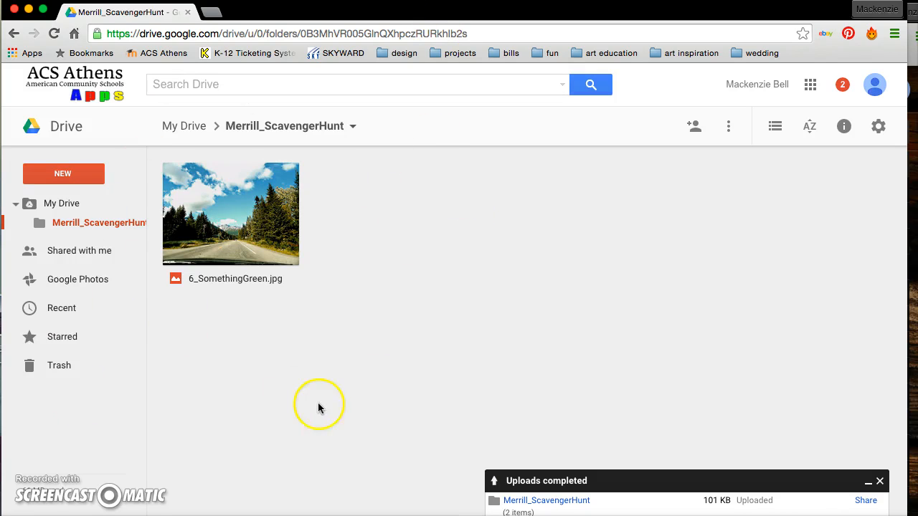
{"action": "mouse_move", "coordinate": [358, 13]}
{"action": "left_mouse_down"}
{"action": "mouse_move", "coordinate": [375, 14]}
{"action": "mouse_move", "coordinate": [358, 18]}
{"action": "left_mouse_up"}
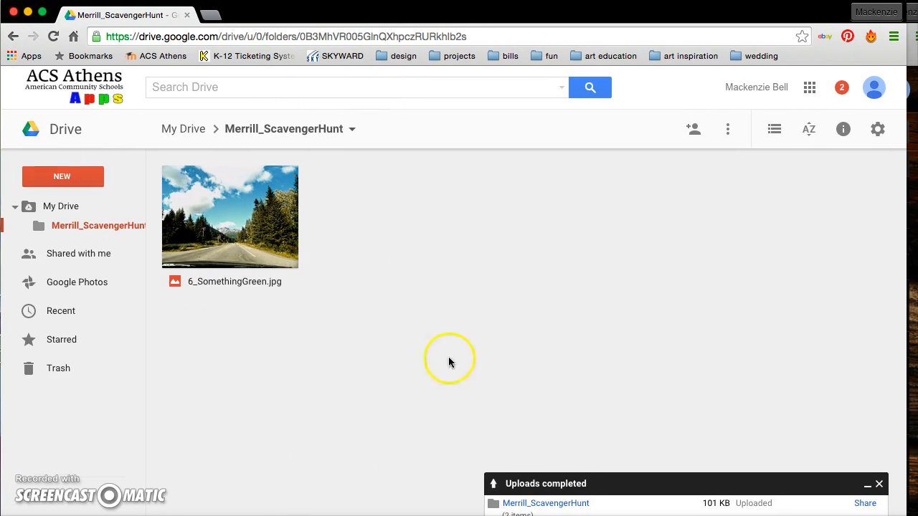
{"action": "left_click_drag", "start_coordinate": [746, 10], "coordinate": [753, 11]}
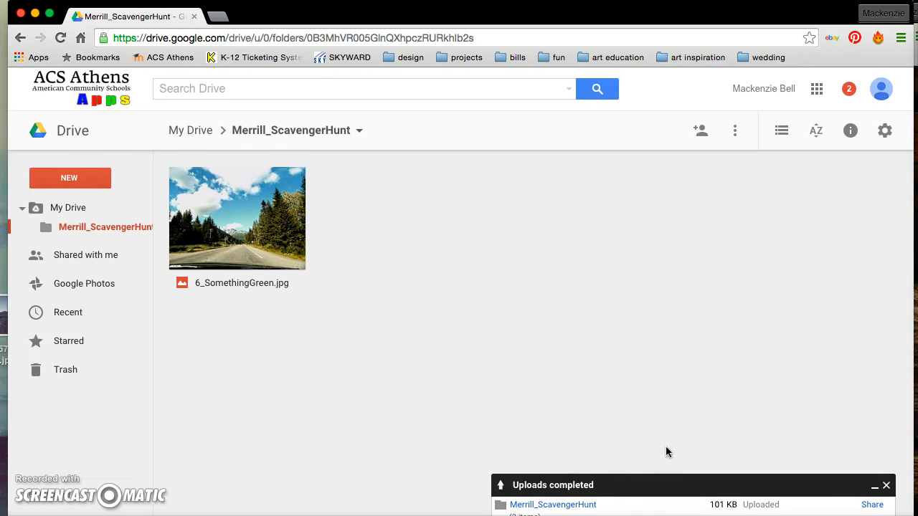
{"action": "left_click_drag", "start_coordinate": [567, 17], "coordinate": [571, 7]}
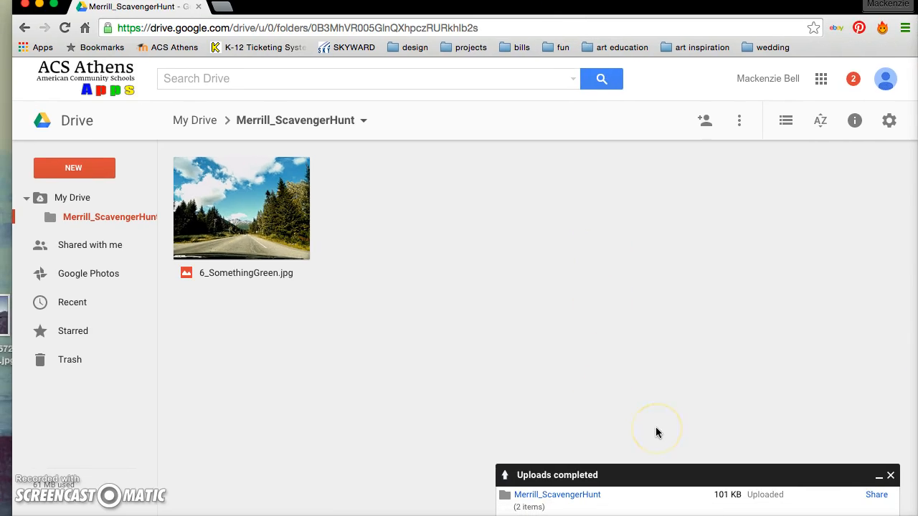
{"action": "left_click_drag", "start_coordinate": [573, 9], "coordinate": [571, 13]}
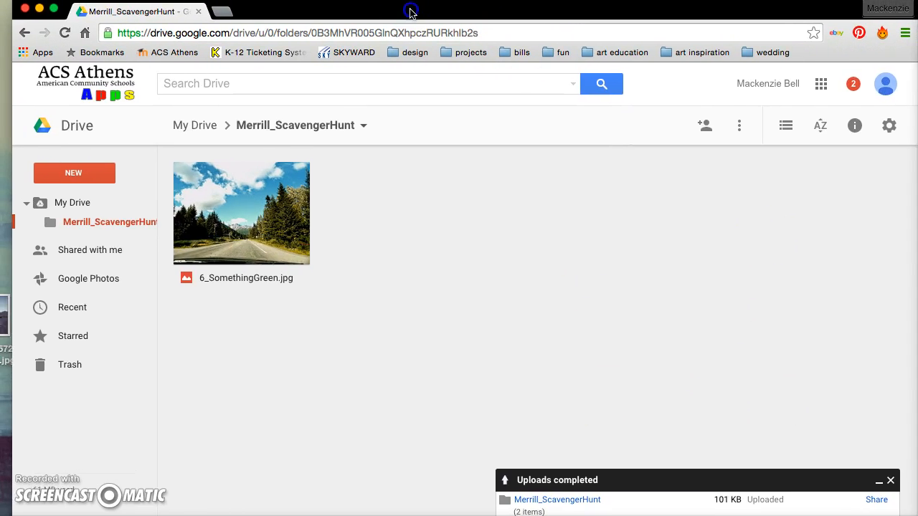
{"action": "left_click_drag", "start_coordinate": [407, 8], "coordinate": [394, 12]}
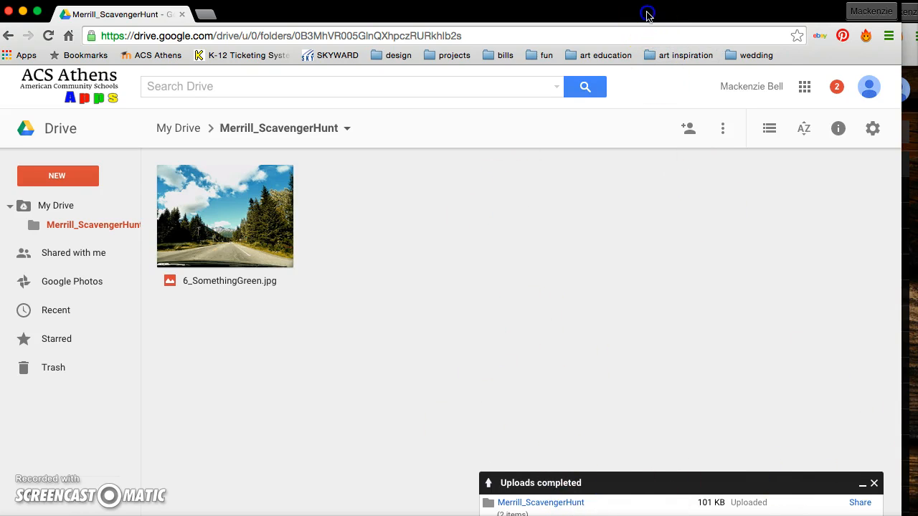
{"action": "left_click_drag", "start_coordinate": [647, 15], "coordinate": [657, 15]}
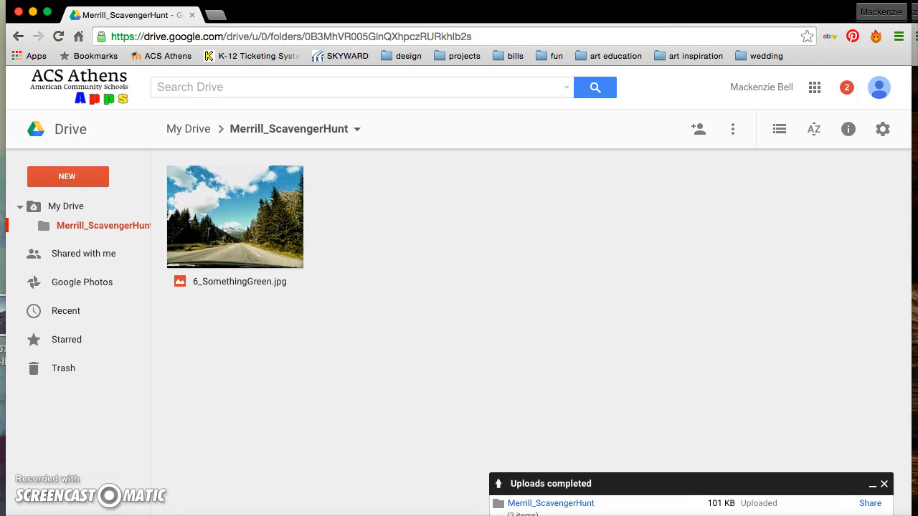